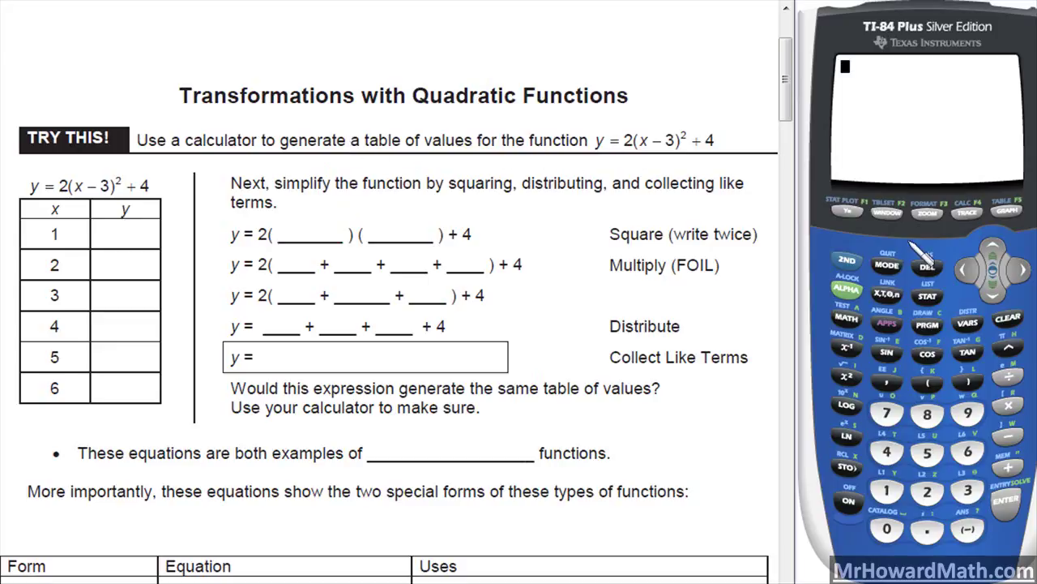
- Replace the old Y1 expression with 2(X−3)²+4
click(847, 212)
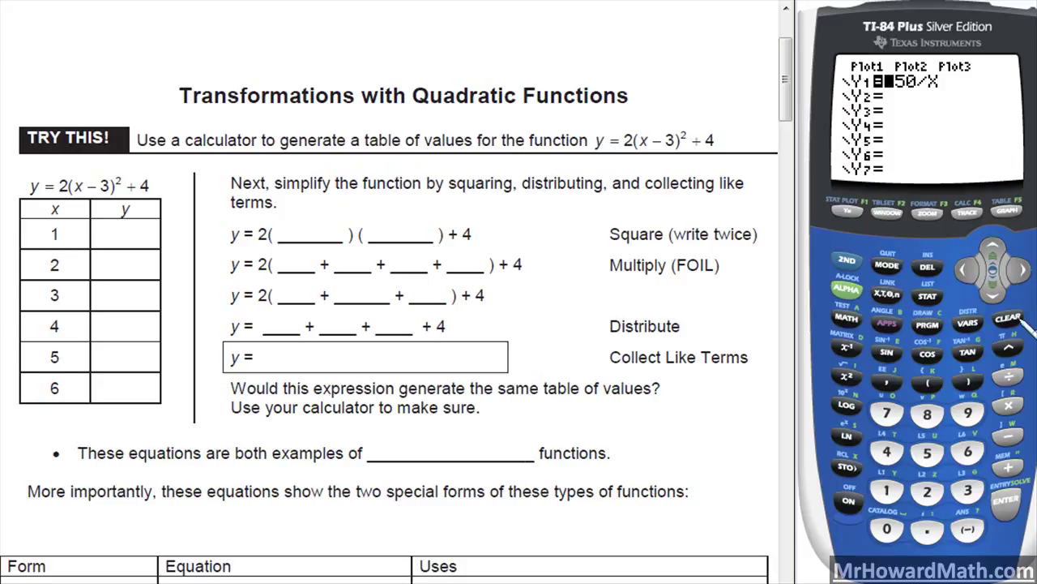
click(1005, 321)
click(927, 490)
click(927, 383)
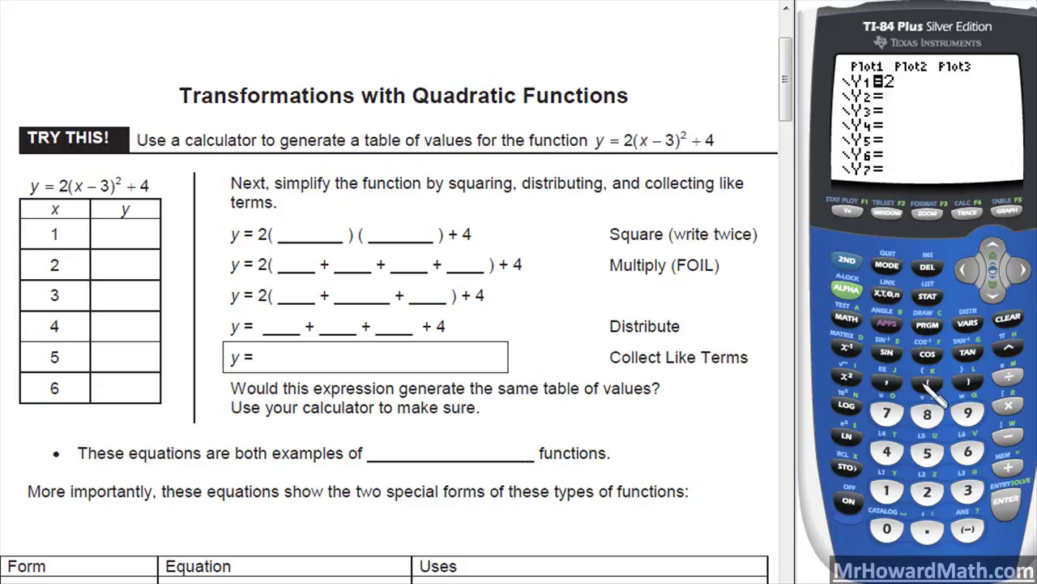
click(887, 293)
click(1009, 436)
click(968, 490)
click(967, 383)
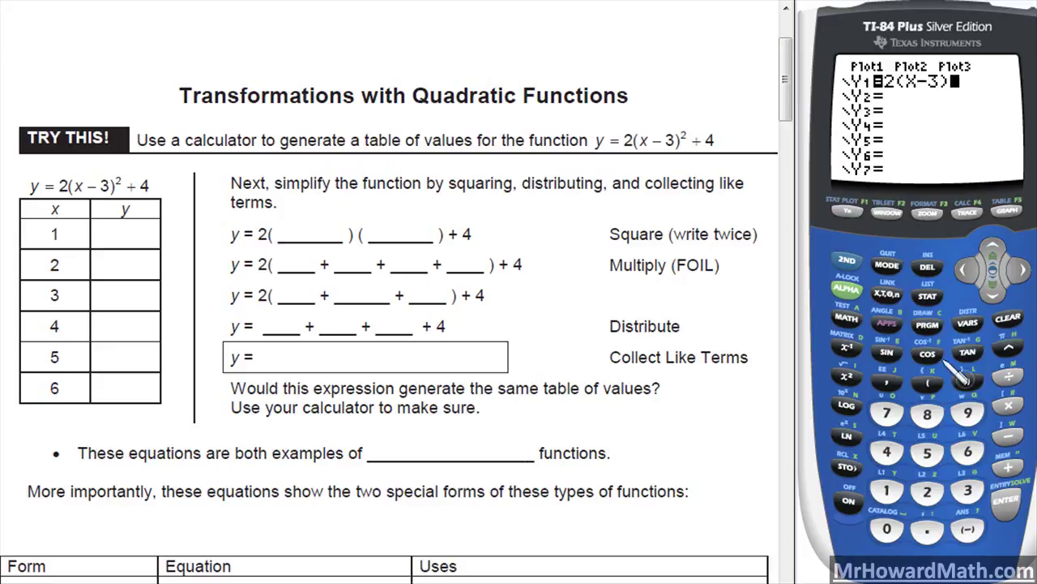
click(845, 376)
click(1009, 467)
click(886, 451)
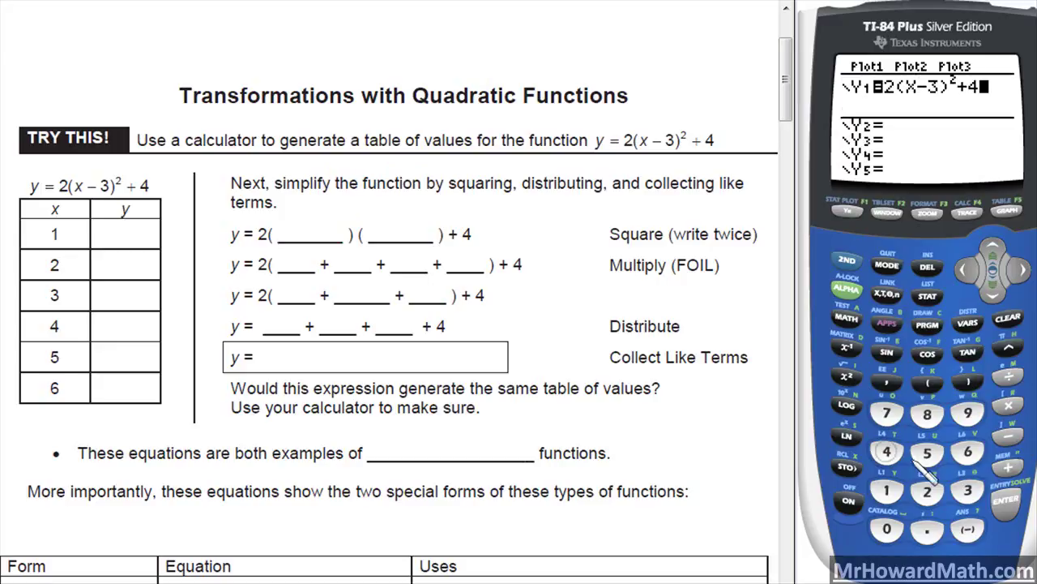
- Show Y1's table of values starting at X=1: 12, 6, 4, 6, 12, 22, 36
click(847, 259)
click(1007, 212)
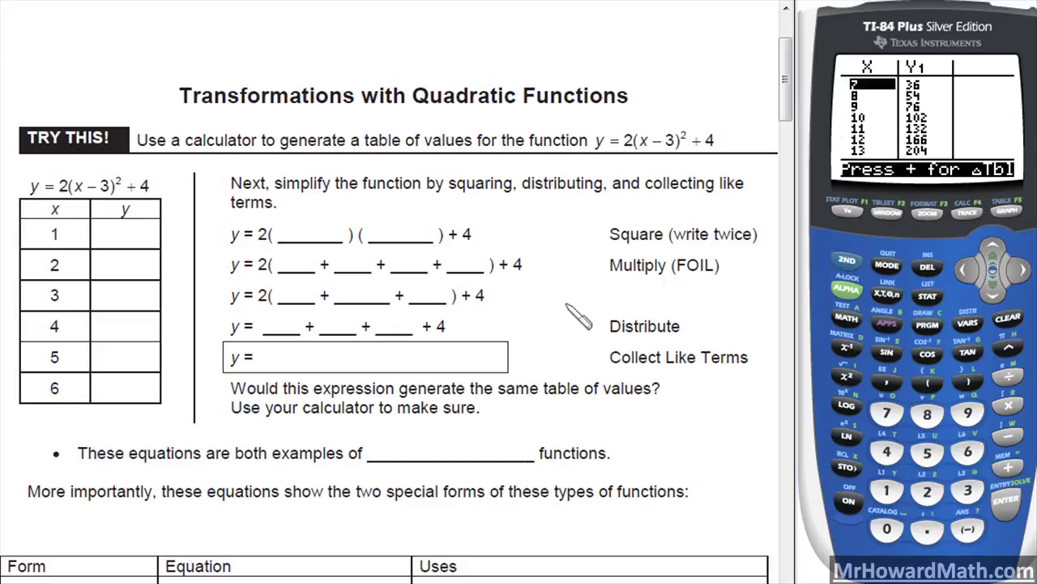
click(992, 247)
click(992, 247)
click(992, 246)
click(992, 247)
click(992, 247)
click(992, 247)
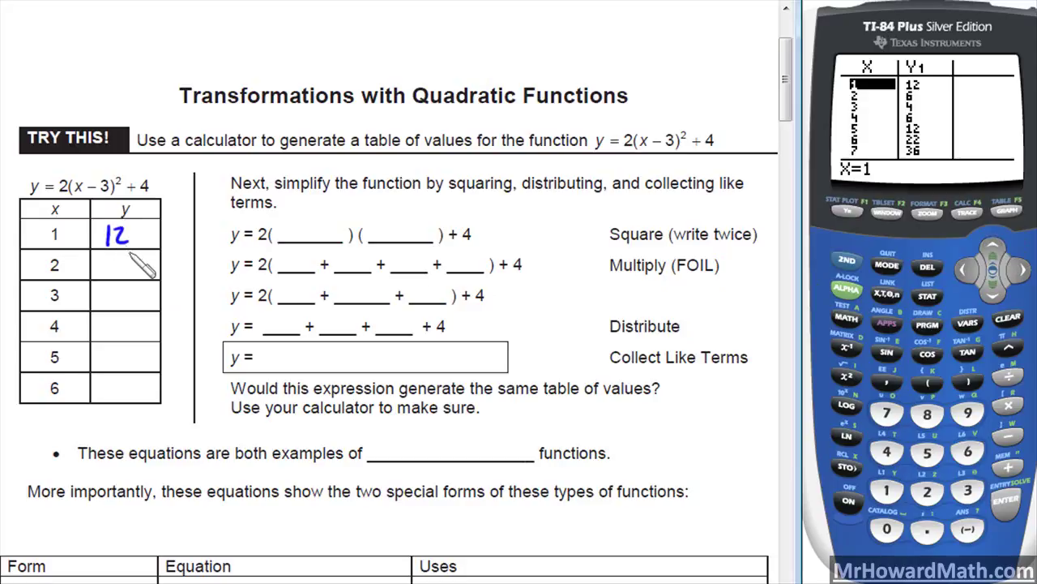
- Copy the calculator's Y1 values 12, 6, 4, 6, 12, 22 into the worksheet's y column
mouse_move(123, 255)
mouse_down()
mouse_move(115, 272)
mouse_move(130, 362)
mouse_up()
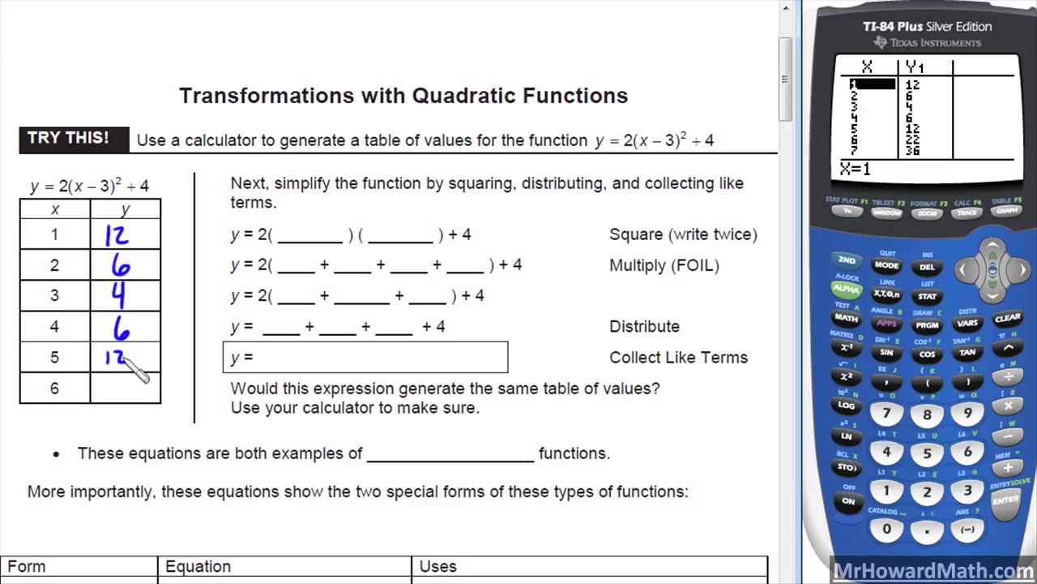
drag(101, 383, 118, 399)
drag(121, 382, 137, 399)
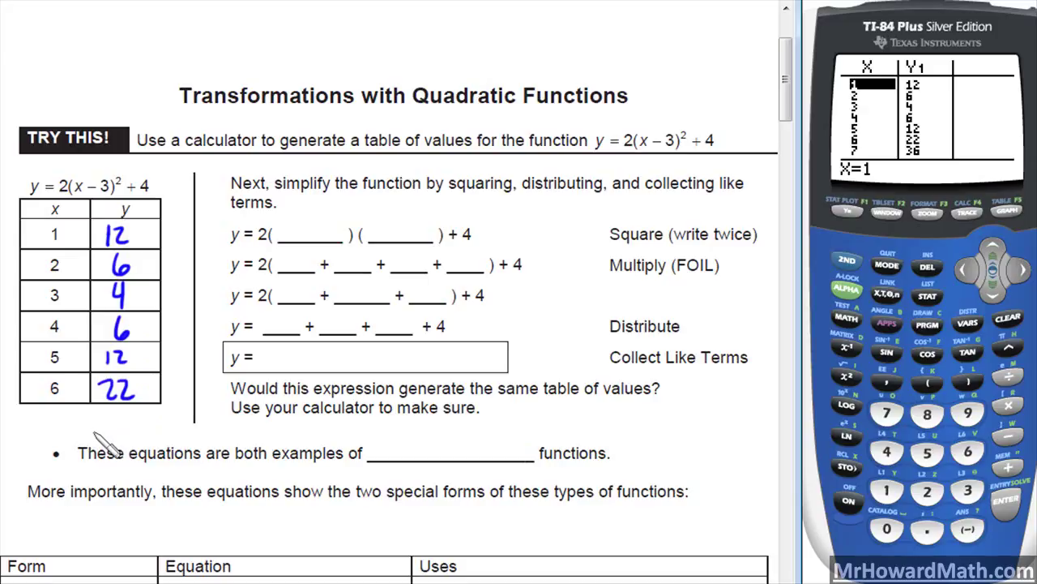
- Write X−3 in both Square blanks to form (X−3)(X−3)
mouse_move(671, 123)
mouse_down()
mouse_move(639, 144)
mouse_move(686, 121)
mouse_up()
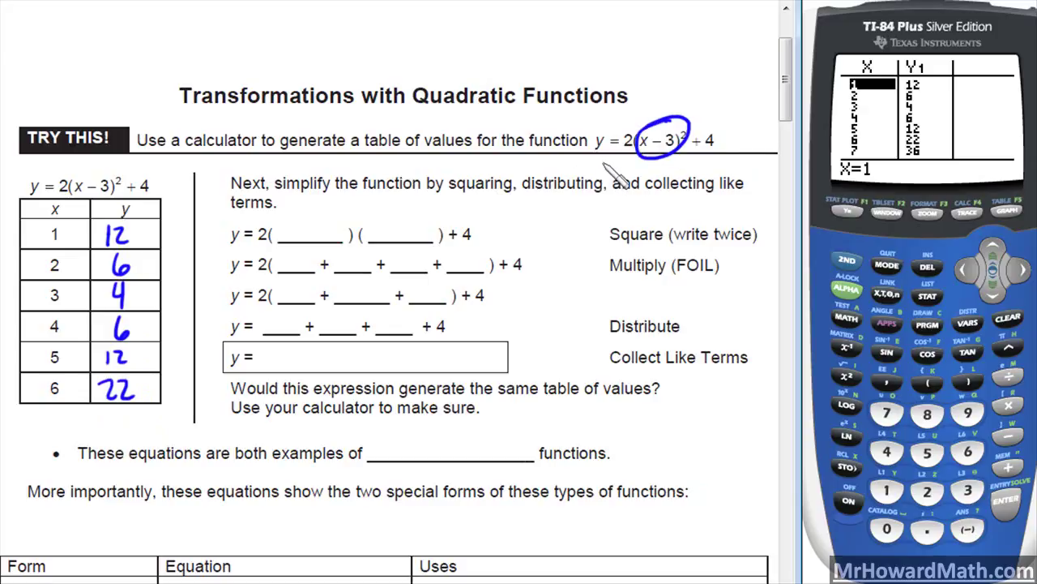
key(ctrl+z)
mouse_move(285, 222)
mouse_down()
mouse_move(293, 241)
mouse_move(318, 218)
mouse_move(314, 236)
mouse_up()
drag(388, 233, 393, 223)
drag(396, 231, 410, 237)
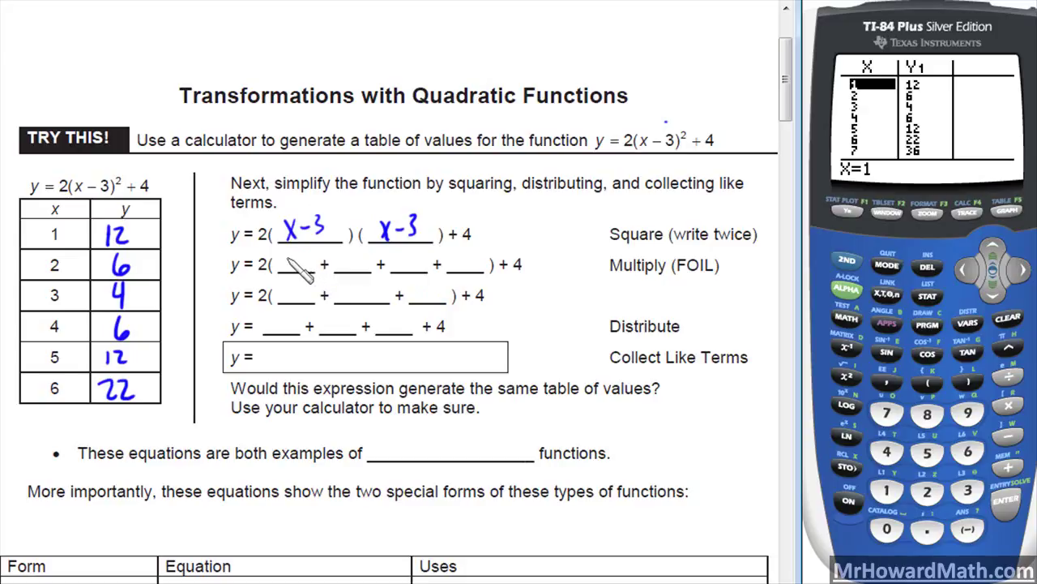
- Fill the first two FOIL blanks with x² and −3x
mouse_move(299, 258)
mouse_down()
mouse_move(289, 270)
mouse_move(311, 252)
mouse_up()
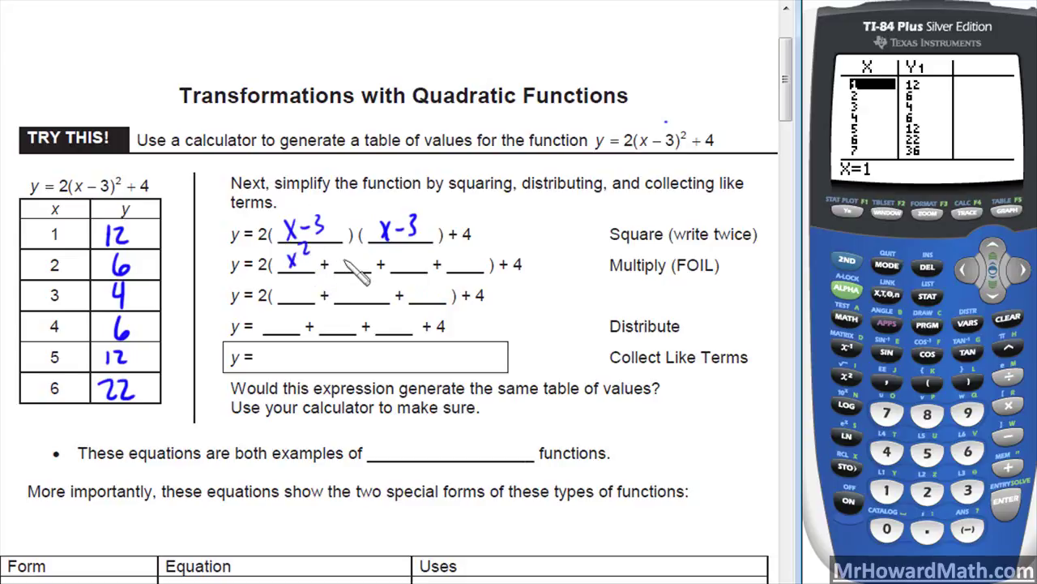
mouse_move(286, 212)
mouse_down()
mouse_move(381, 209)
mouse_move(379, 223)
mouse_up()
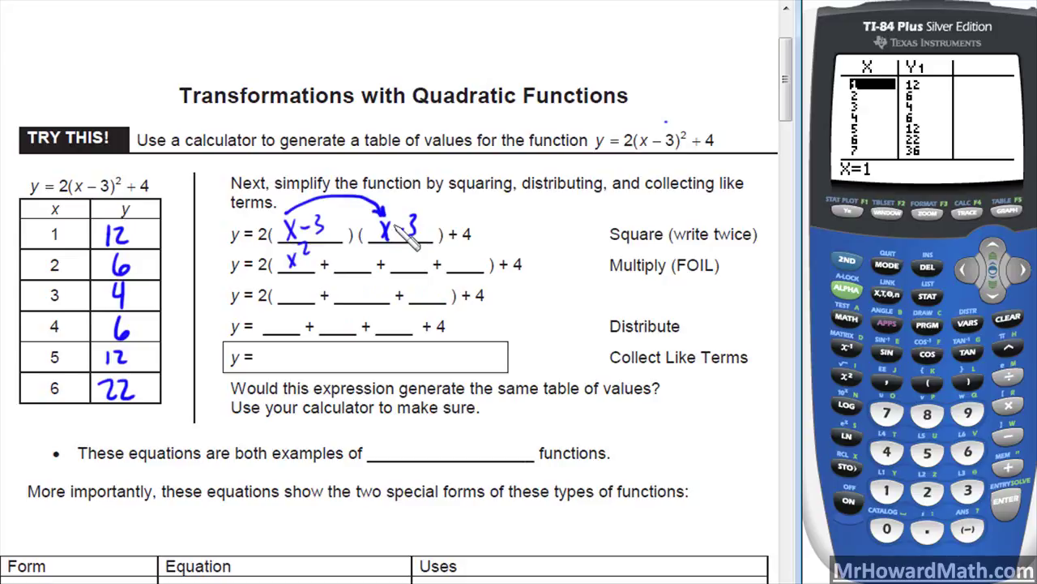
key(ctrl+z)
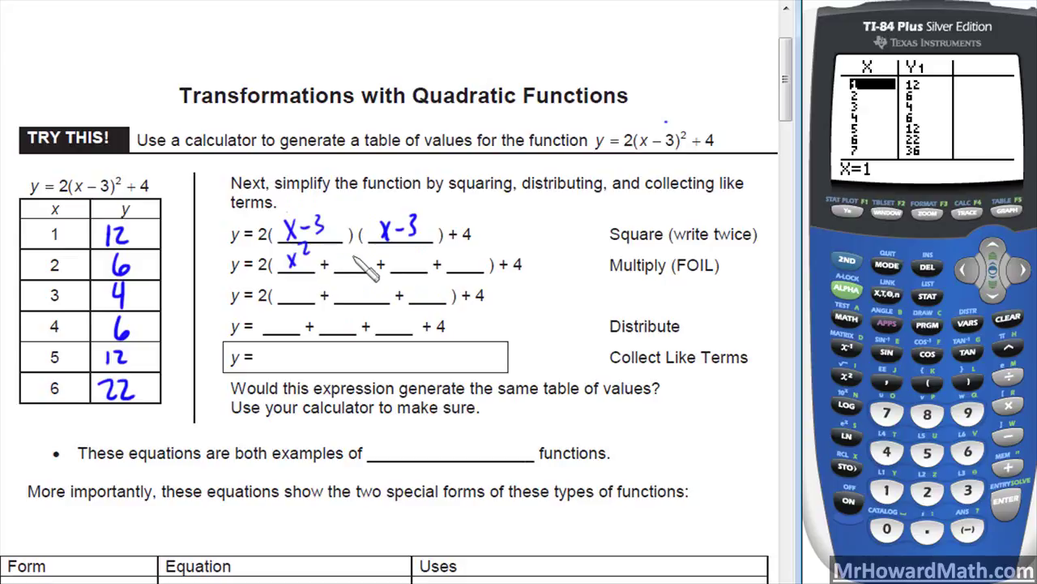
drag(342, 256, 366, 264)
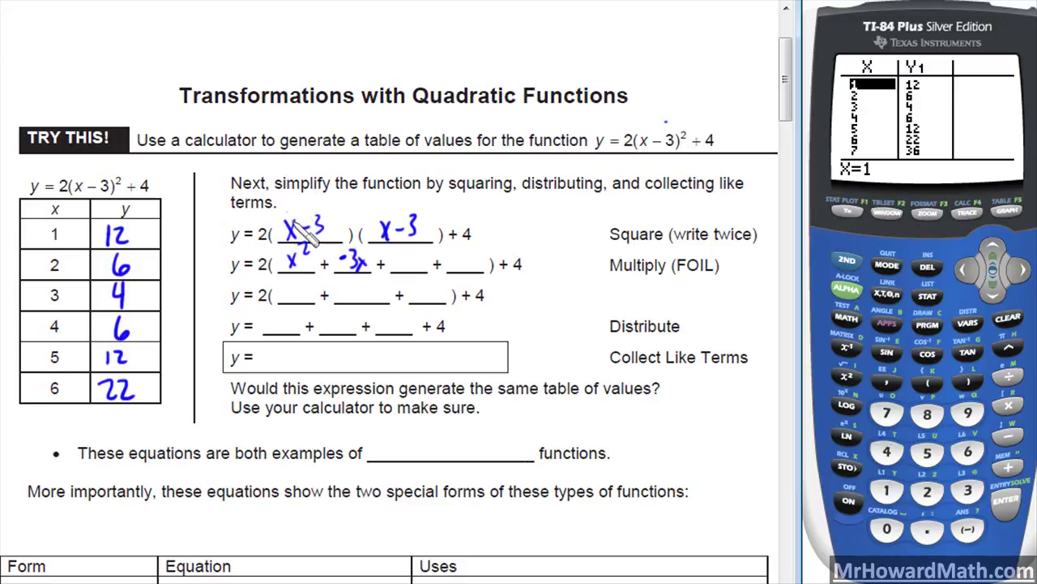
mouse_move(295, 225)
mouse_down()
mouse_move(320, 212)
mouse_move(405, 204)
mouse_up()
key(ctrl+z)
- Complete the FOIL row with −3x and +9, erasing the helper arrows
drag(392, 260, 418, 265)
drag(324, 235, 381, 232)
key(ctrl+z)
mouse_move(319, 213)
mouse_down()
mouse_move(344, 201)
mouse_move(411, 209)
mouse_up()
key(ctrl+z)
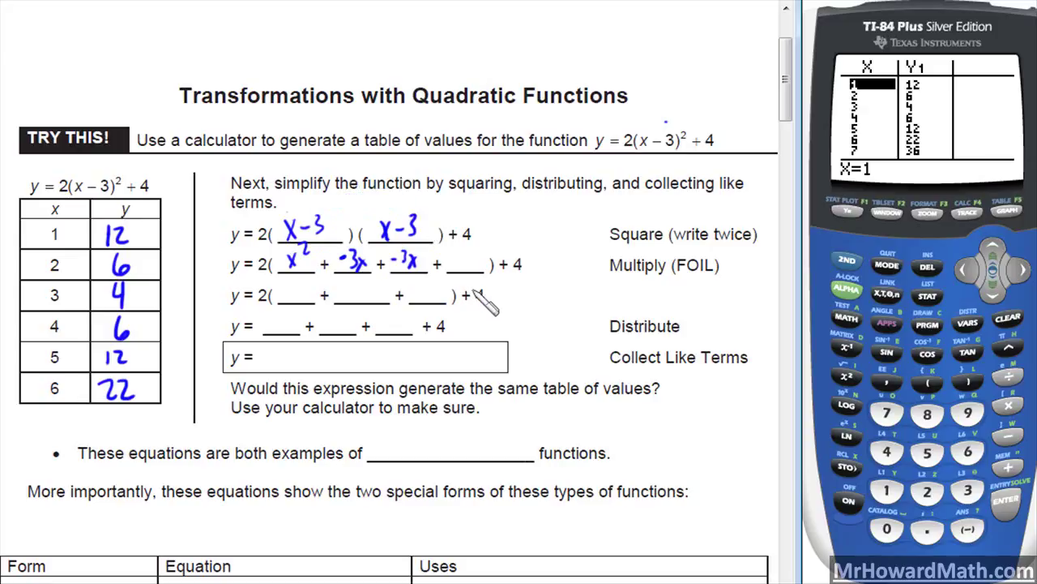
drag(448, 261, 460, 259)
mouse_move(455, 254)
mouse_down()
mouse_move(454, 267)
mouse_move(473, 270)
mouse_up()
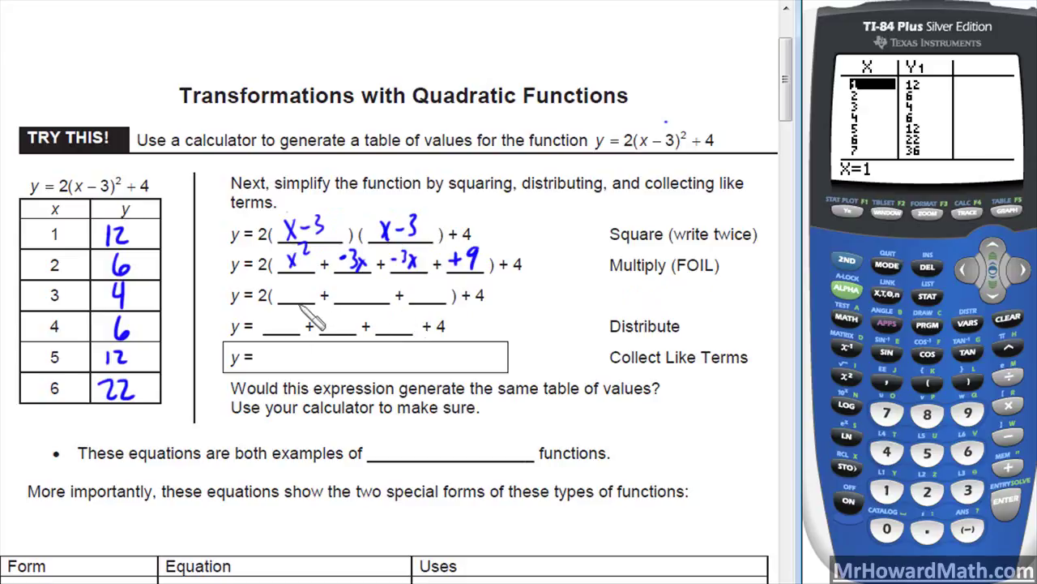
- Write x², −6x and 9 in the expanded square row's blanks
drag(302, 280, 312, 288)
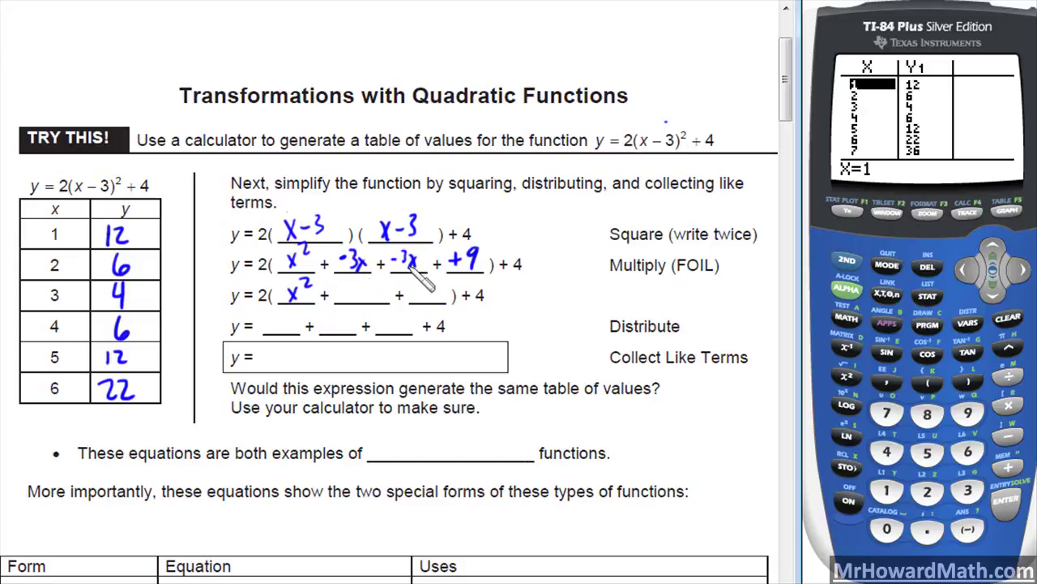
drag(342, 294, 367, 293)
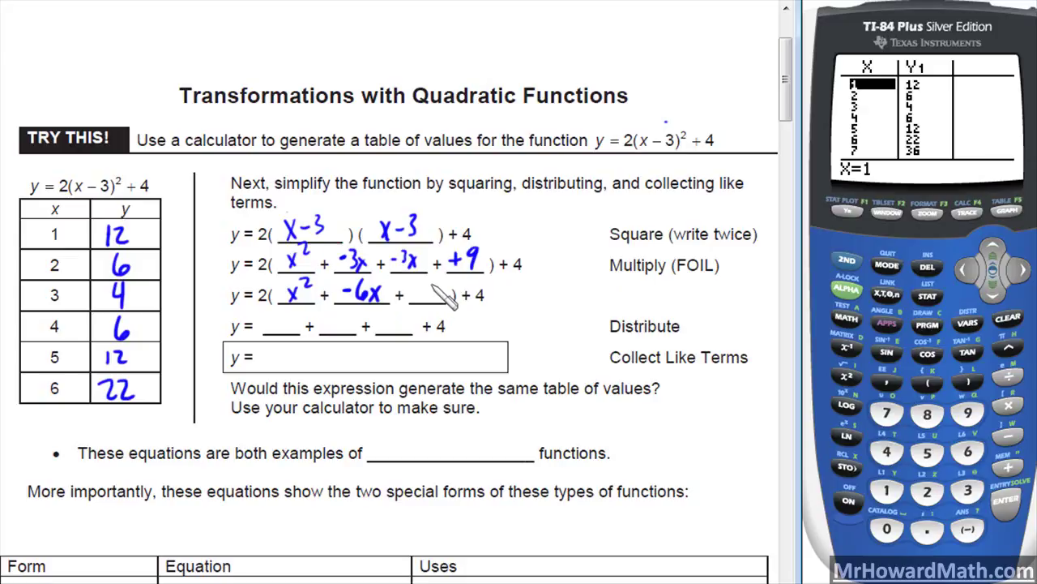
drag(443, 287, 434, 302)
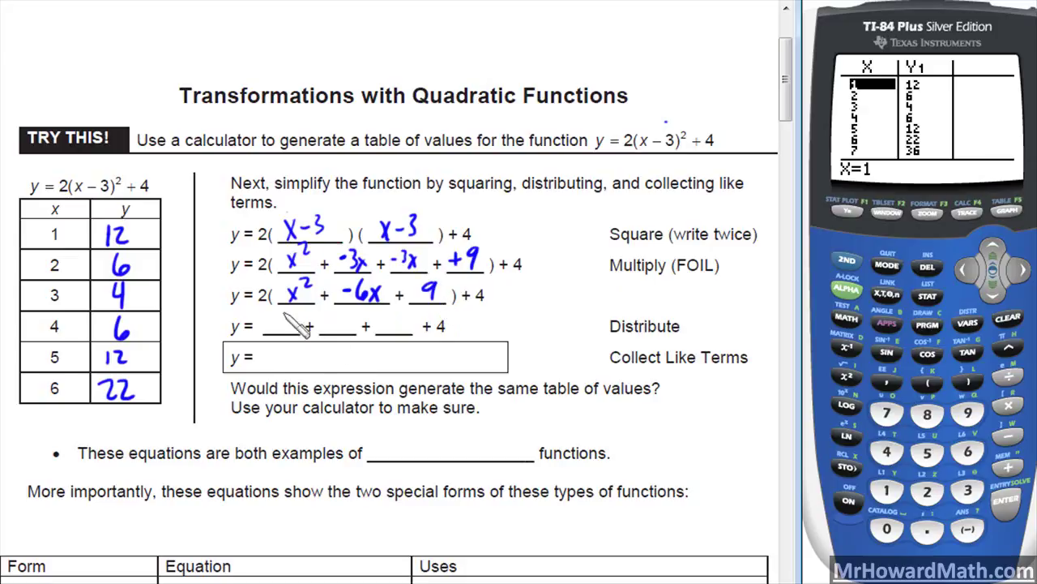
drag(261, 283, 406, 277)
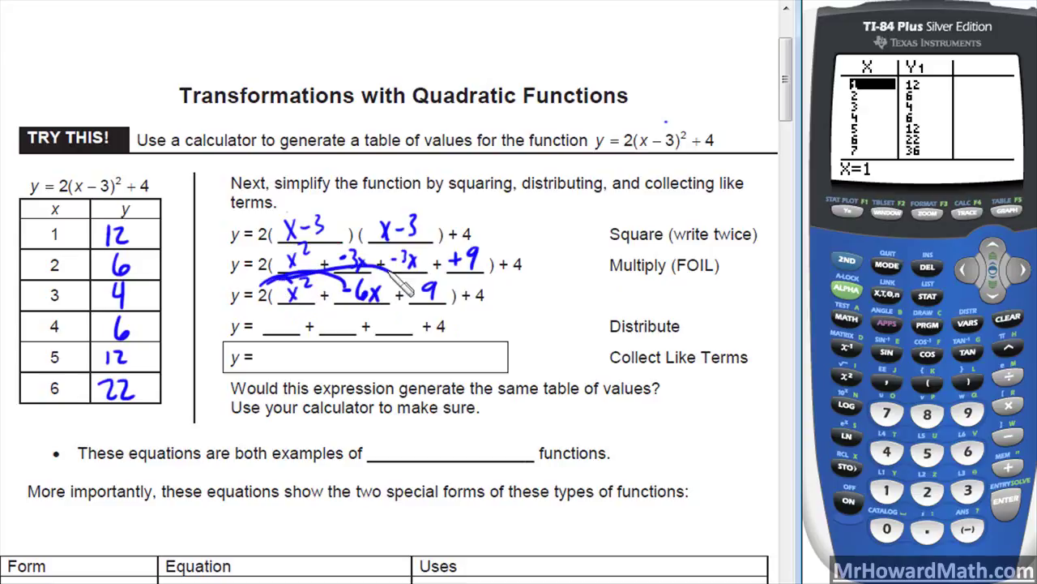
key(ctrl+z)
key(ctrl+z)
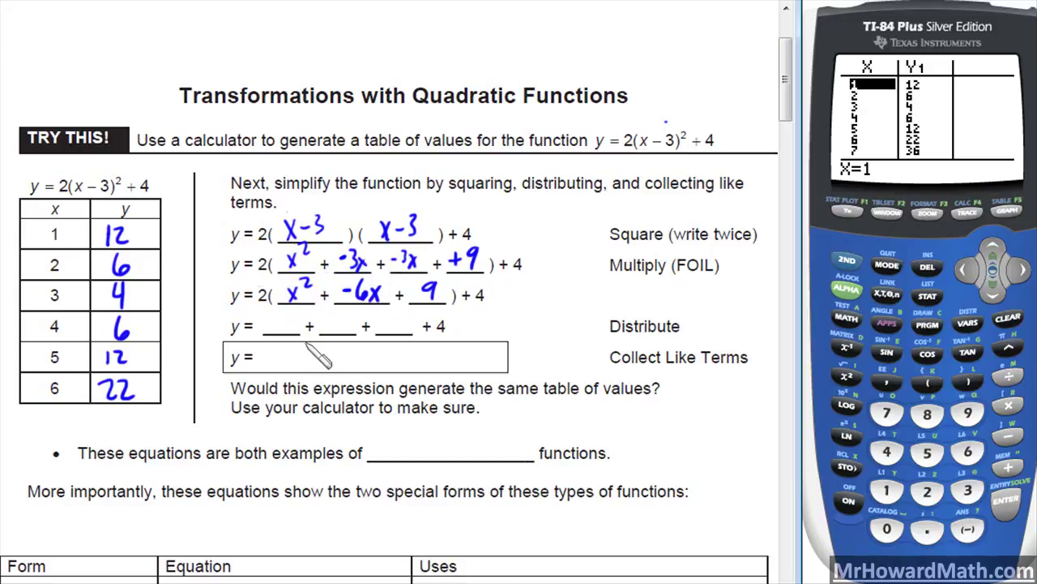
- Write 2x², −12x and 18 in the Distribute blanks and begin y = 2x² − 12x + 22
mouse_move(267, 322)
mouse_down()
mouse_move(285, 329)
mouse_move(294, 316)
mouse_up()
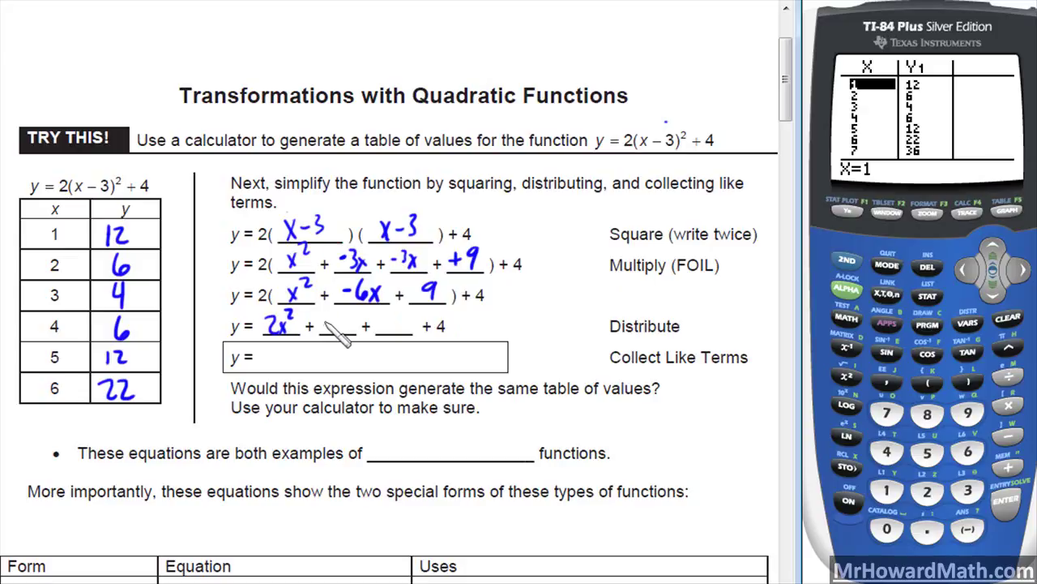
drag(341, 325, 357, 327)
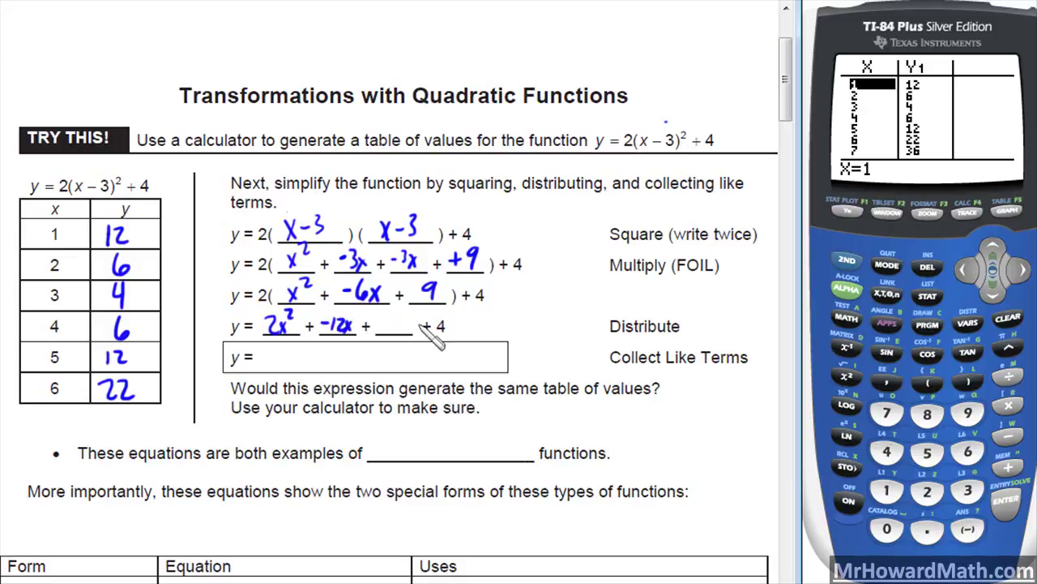
drag(397, 326, 392, 328)
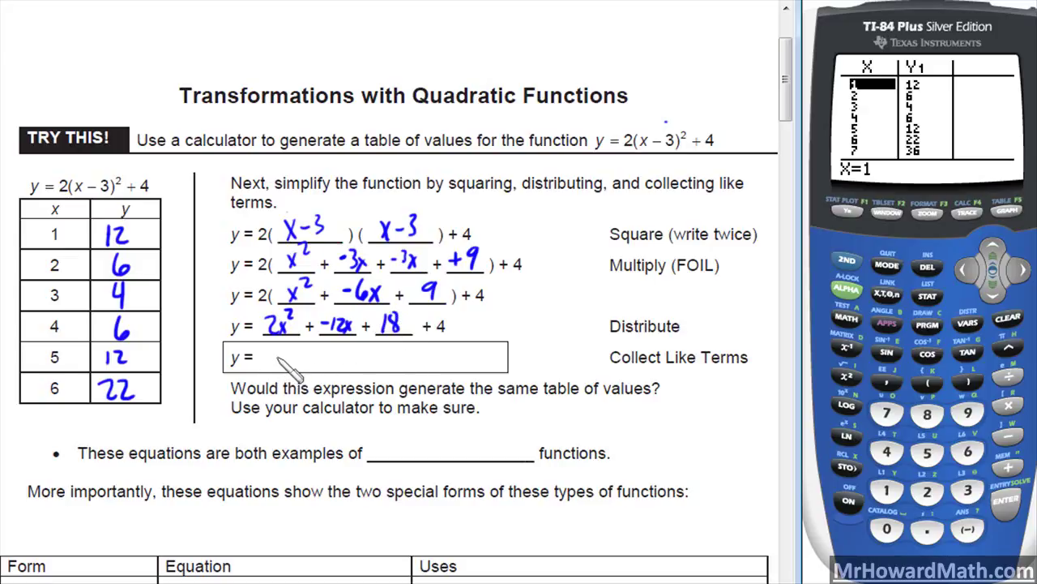
mouse_move(285, 364)
mouse_down()
mouse_move(312, 353)
mouse_move(345, 360)
mouse_move(351, 377)
mouse_move(367, 356)
mouse_move(395, 365)
mouse_move(431, 356)
mouse_up()
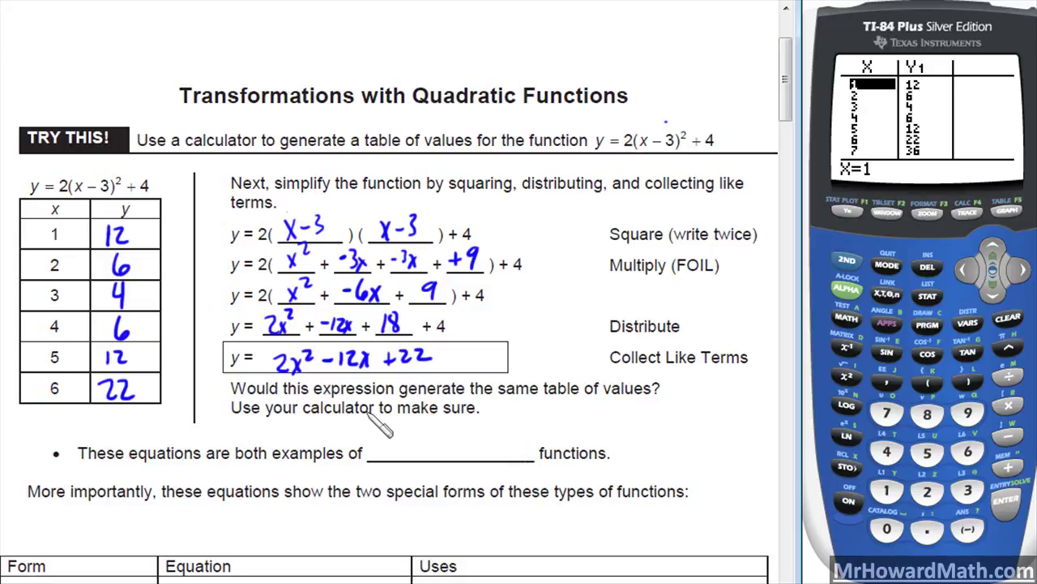
- Enter 2X²−12X+22 as Y2 and display the table showing Y2 matching Y1
click(847, 212)
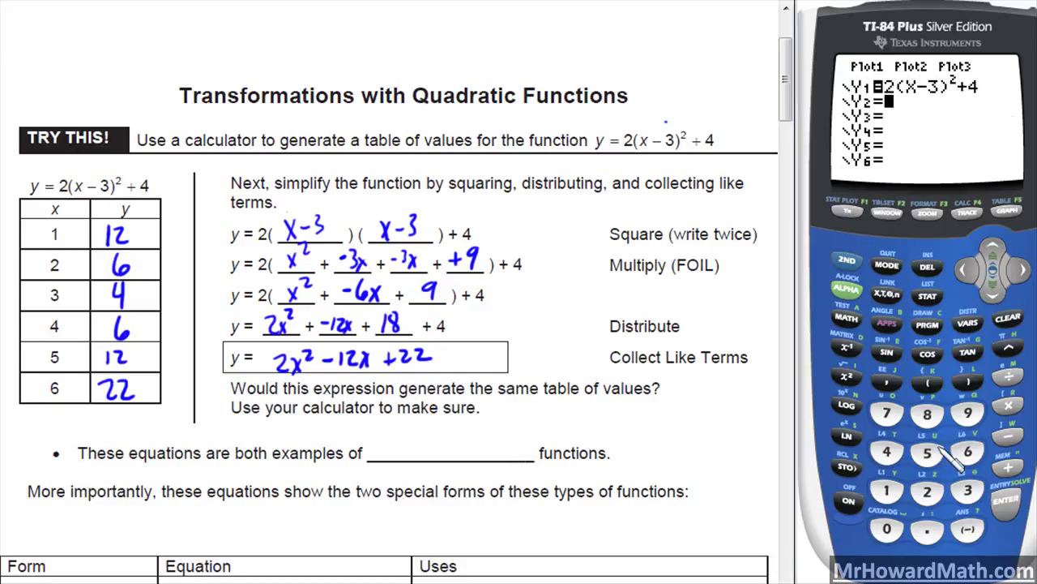
click(928, 490)
click(888, 294)
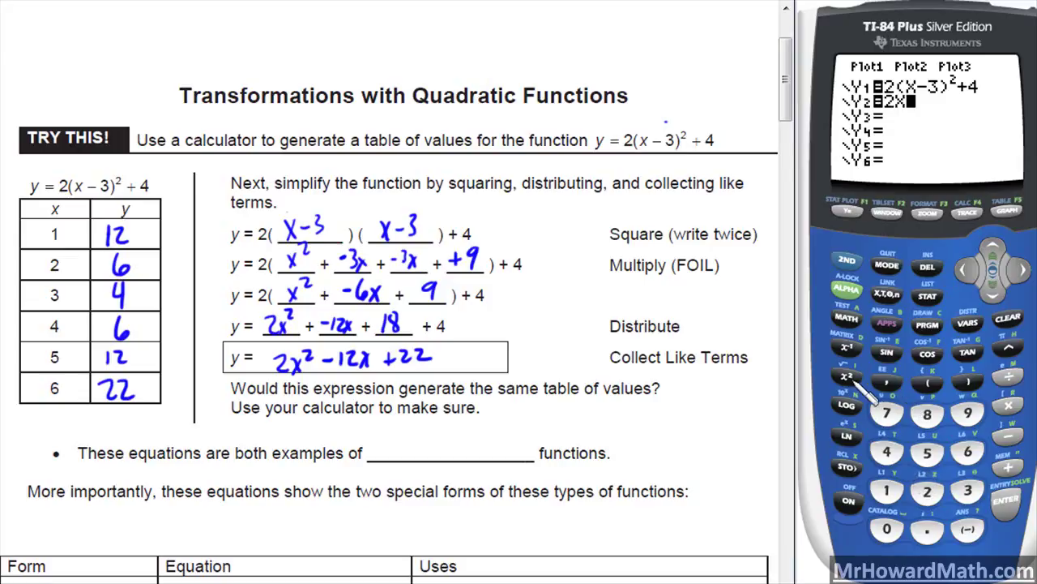
click(847, 377)
click(1008, 436)
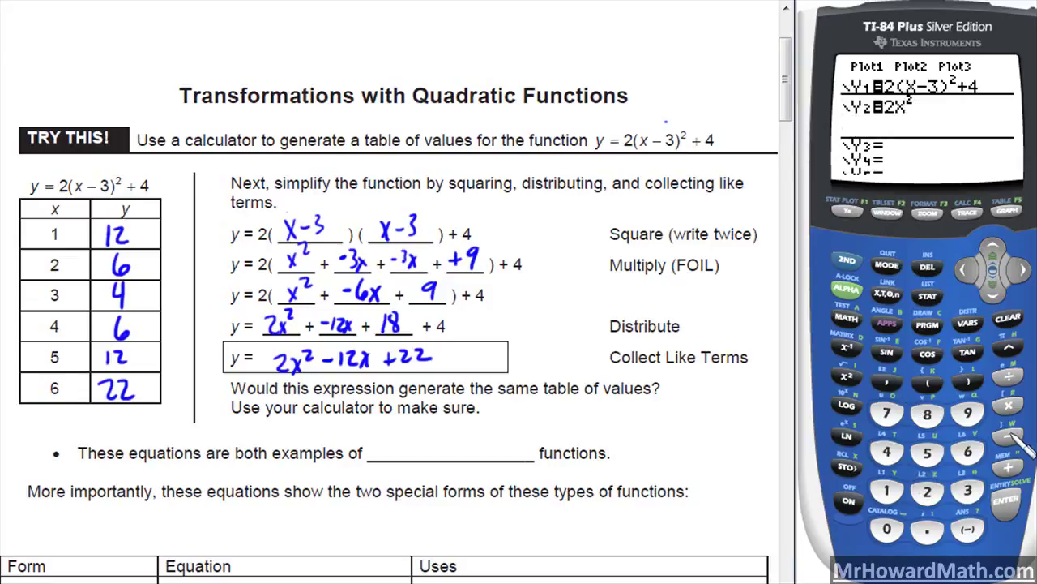
click(887, 491)
click(927, 490)
click(888, 293)
click(1008, 468)
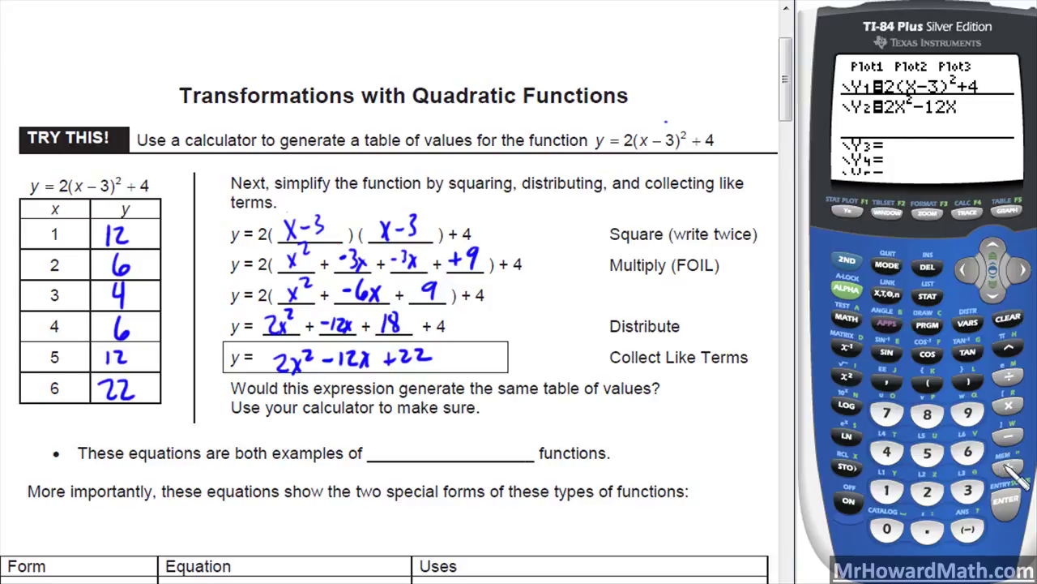
click(927, 490)
click(927, 490)
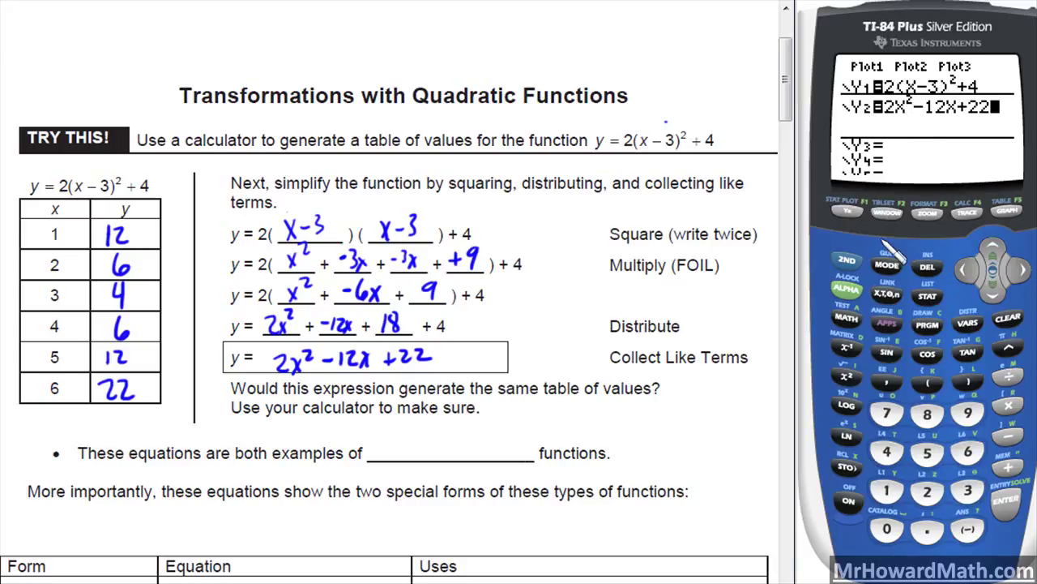
click(843, 257)
click(1007, 211)
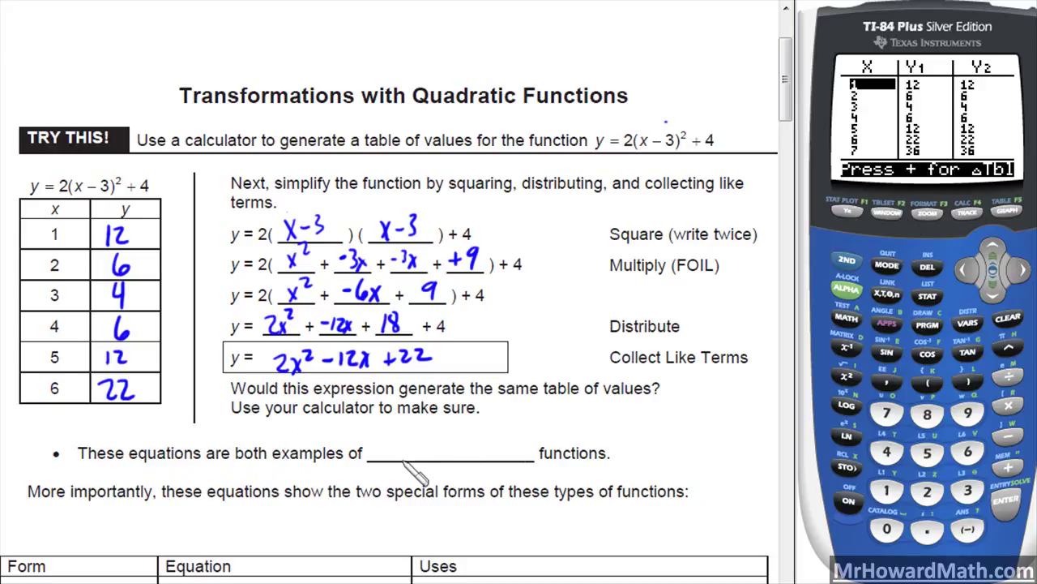
- Write 'quadratic' in the blank before 'functions.'
mouse_move(390, 449)
mouse_down()
mouse_move(423, 444)
mouse_move(432, 461)
mouse_move(454, 450)
mouse_move(512, 454)
mouse_up()
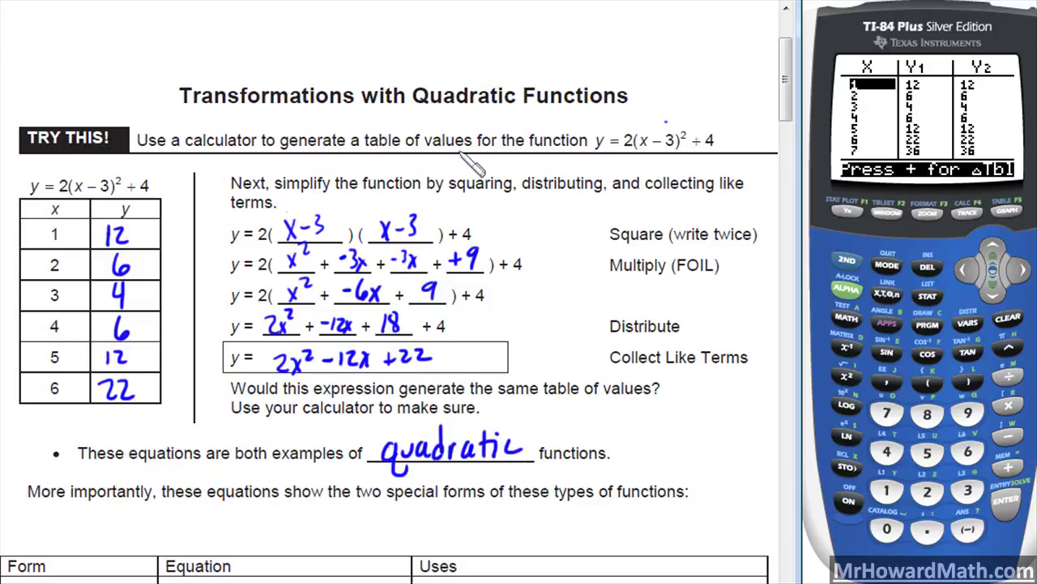
drag(684, 92, 684, 121)
key(ctrl+z)
- Scroll to the forms table and write f(x) = ax² + bx + c for Standard Form
drag(781, 101, 793, 180)
mouse_move(170, 105)
mouse_down()
mouse_move(154, 69)
mouse_move(166, 94)
mouse_up()
key(ctrl+z)
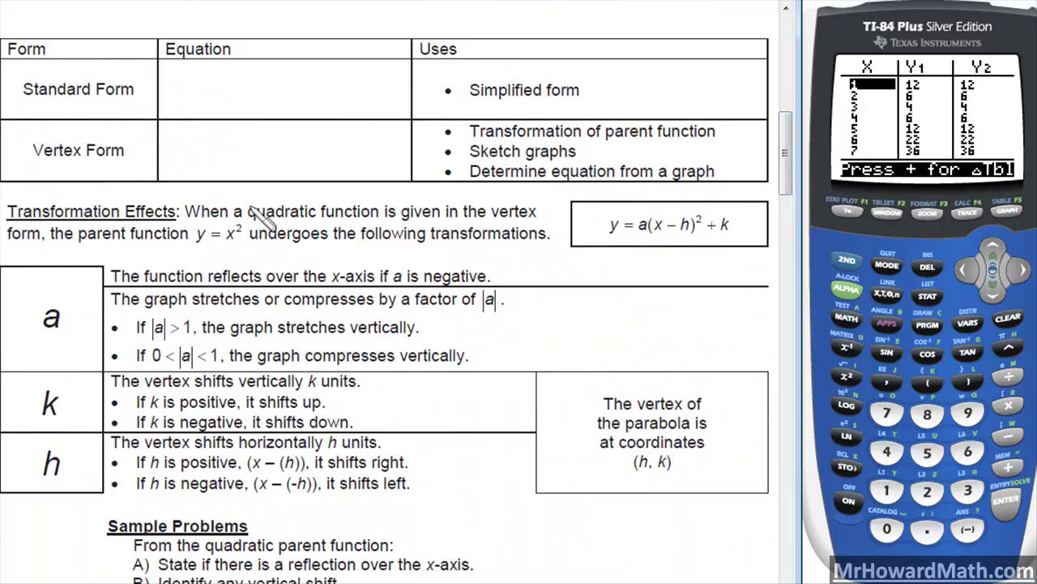
mouse_move(171, 84)
mouse_down()
mouse_move(184, 120)
mouse_move(183, 94)
mouse_move(207, 104)
mouse_move(251, 92)
mouse_move(257, 102)
mouse_move(252, 78)
mouse_move(285, 108)
mouse_move(291, 90)
mouse_move(298, 102)
mouse_move(303, 91)
mouse_move(328, 99)
mouse_move(353, 110)
mouse_up()
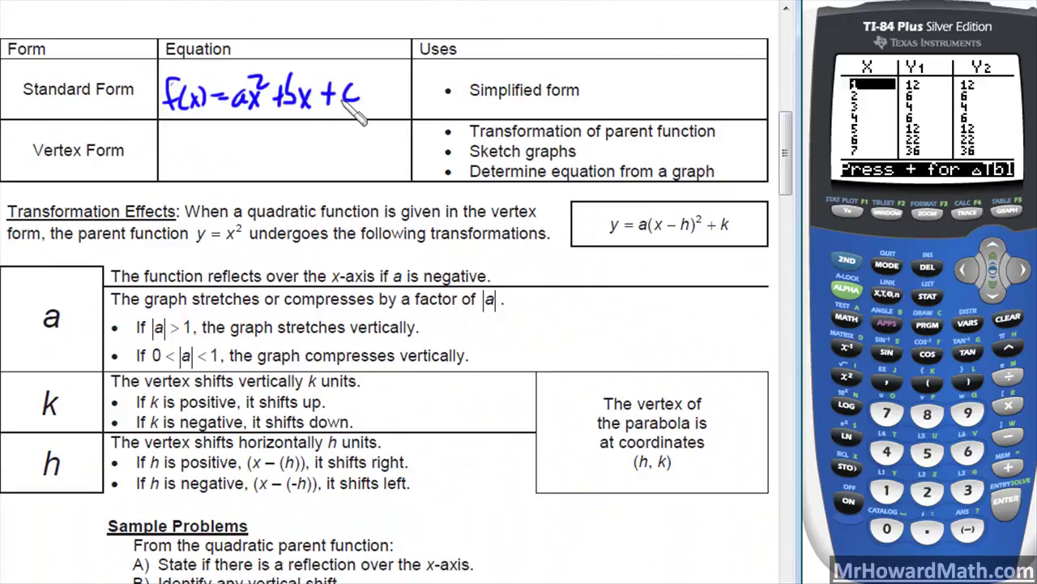
- Write f(x) = a(x−h)² + k for Vertex Form, clearing the temporary marks
mouse_move(180, 152)
mouse_down()
mouse_move(247, 161)
mouse_move(284, 176)
mouse_move(284, 162)
mouse_move(297, 181)
mouse_move(300, 168)
mouse_move(318, 179)
mouse_move(326, 162)
mouse_move(337, 186)
mouse_move(349, 150)
mouse_move(357, 176)
mouse_move(373, 148)
mouse_move(398, 174)
mouse_up()
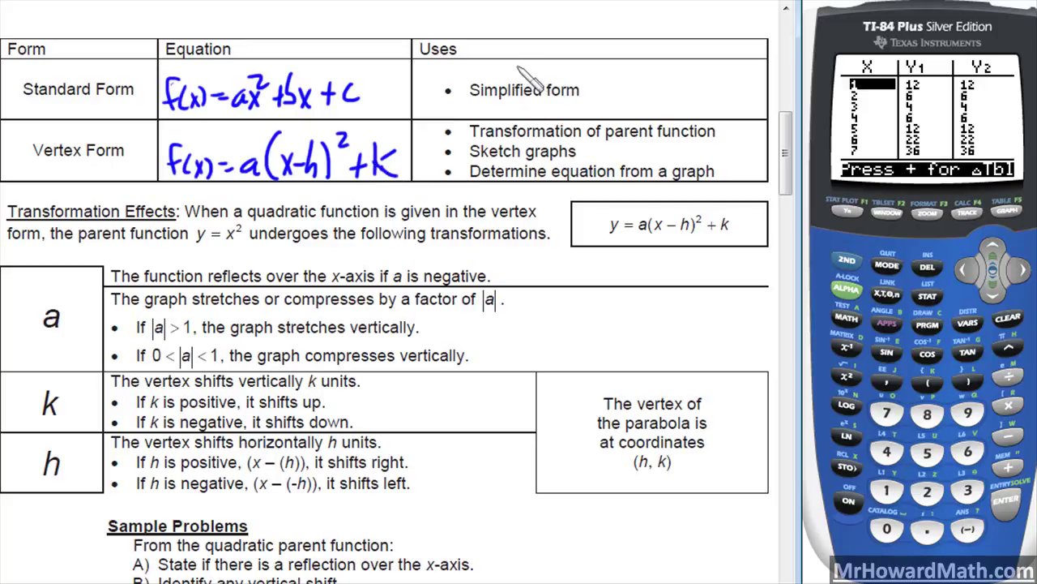
drag(517, 74, 469, 97)
mouse_move(344, 140)
mouse_down()
mouse_move(301, 140)
mouse_move(308, 208)
mouse_up()
drag(302, 71, 374, 78)
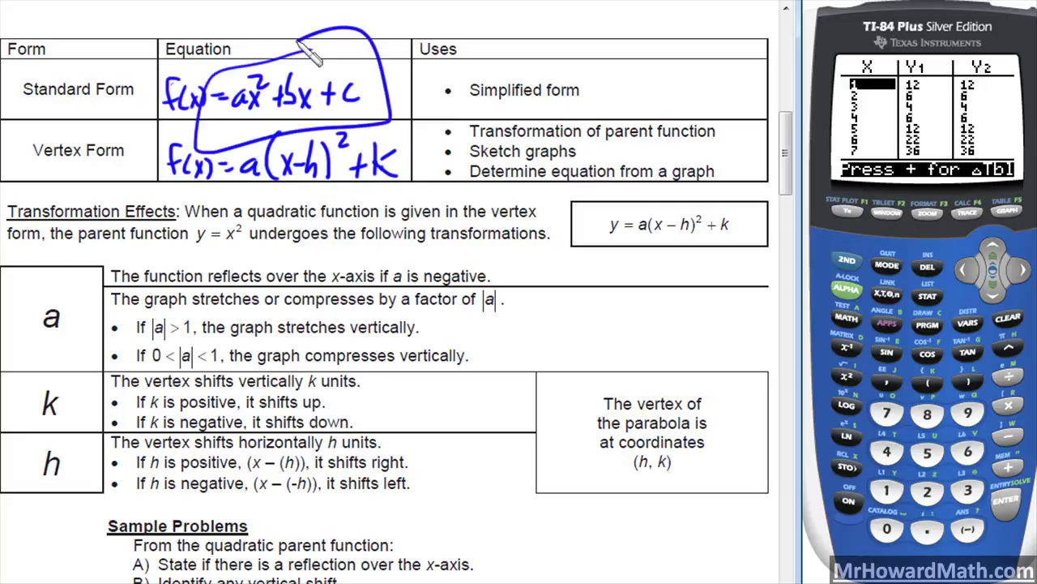
key(ctrl+z)
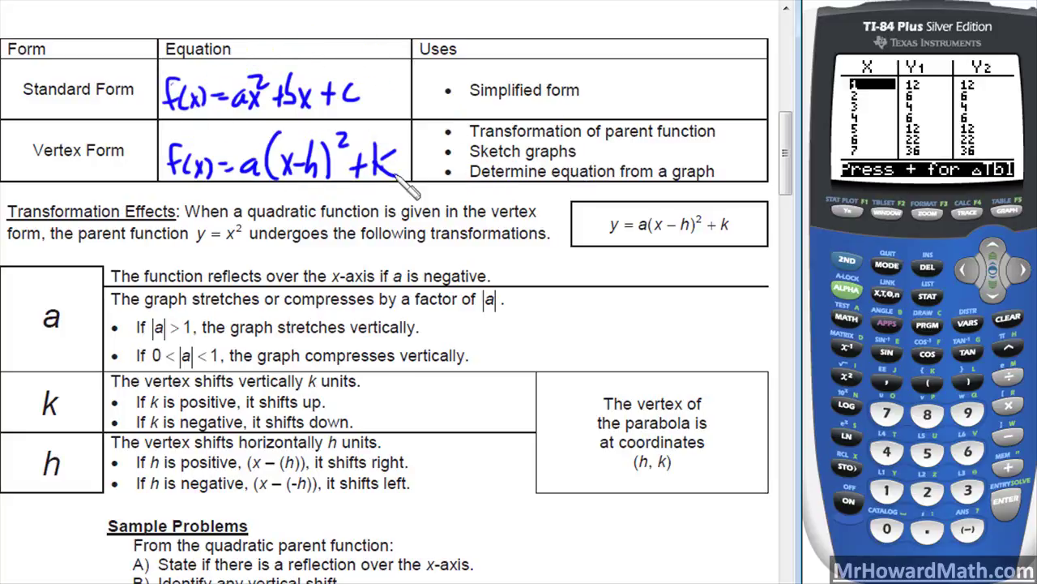